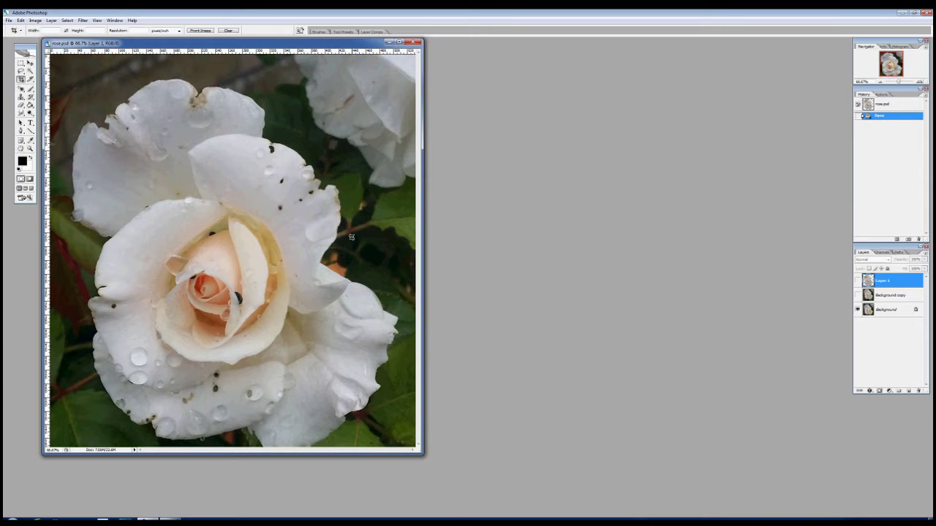
Show the Background copy layer and hide the Background layer so the cut-out rose appears alone
left_click(858, 295)
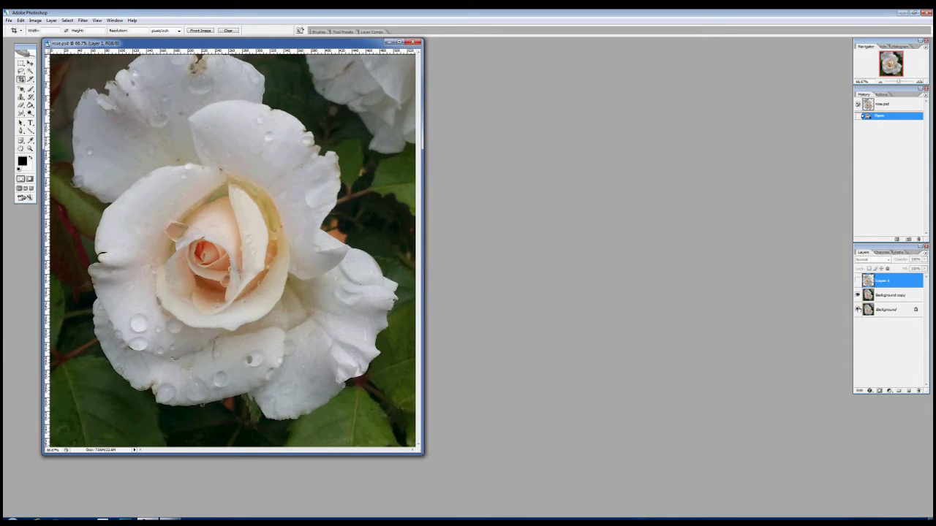
left_click(858, 309)
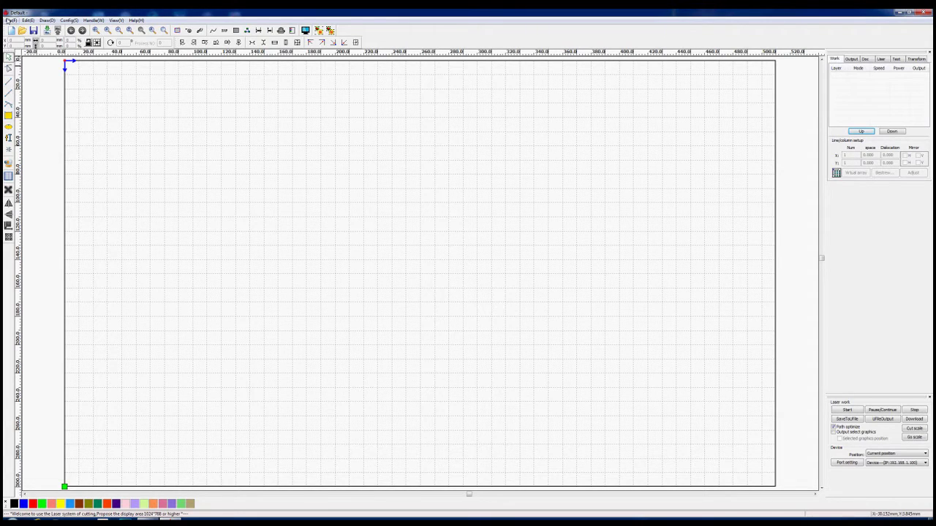
Import ROSES.bmp into RDWorks and move it near the work area's upper-left corner
left_click(9, 20)
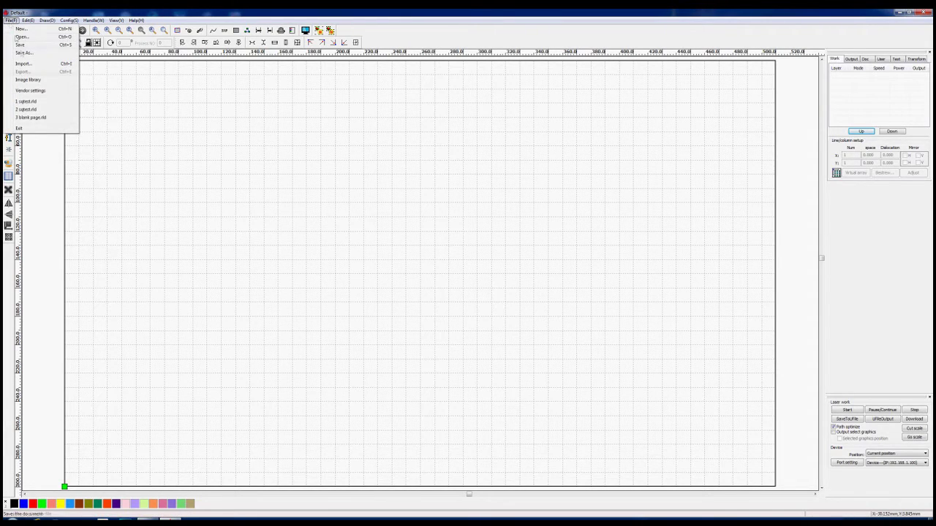
left_click(23, 64)
left_click(646, 377)
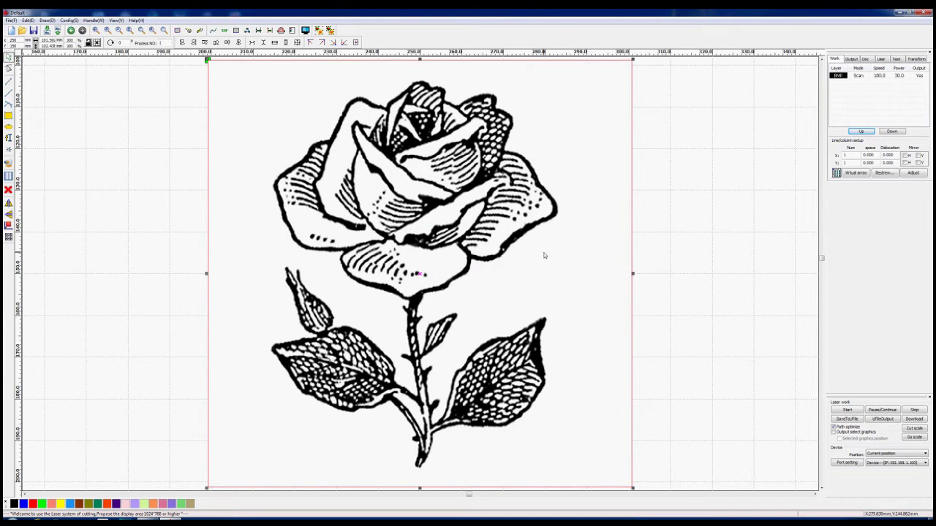
scroll(543, 255, "up", 1)
scroll(544, 255, "down", 5)
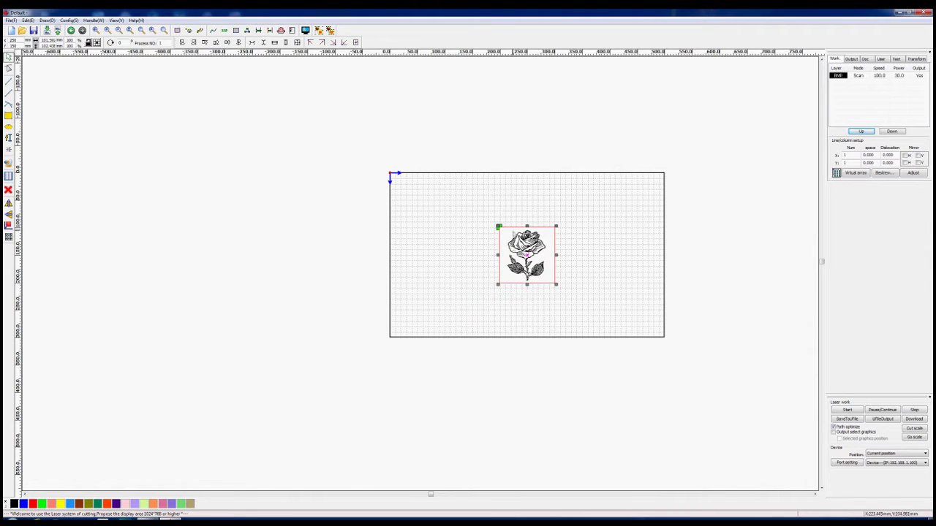
left_click_drag(516, 241, 430, 208)
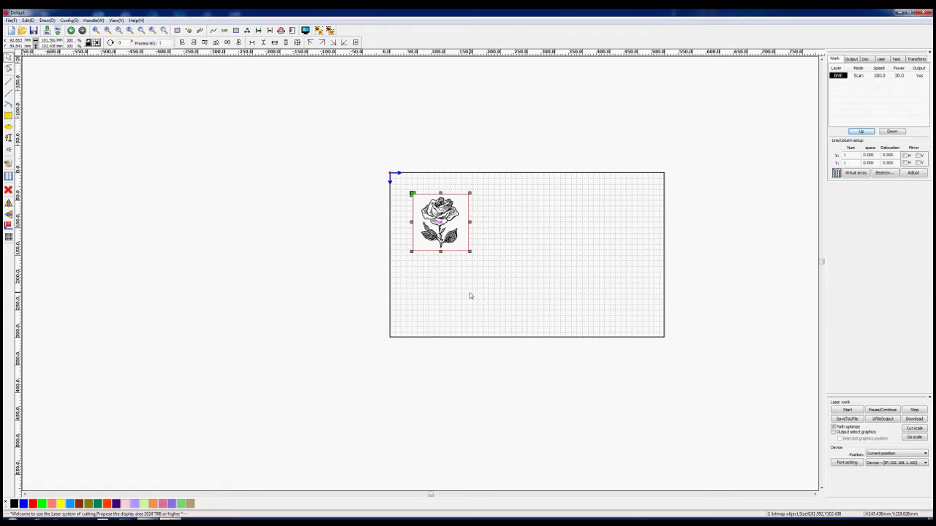
Minimize RDWorks and launch Acoustica CD Label Maker from its desktop shortcut
left_click(146, 520)
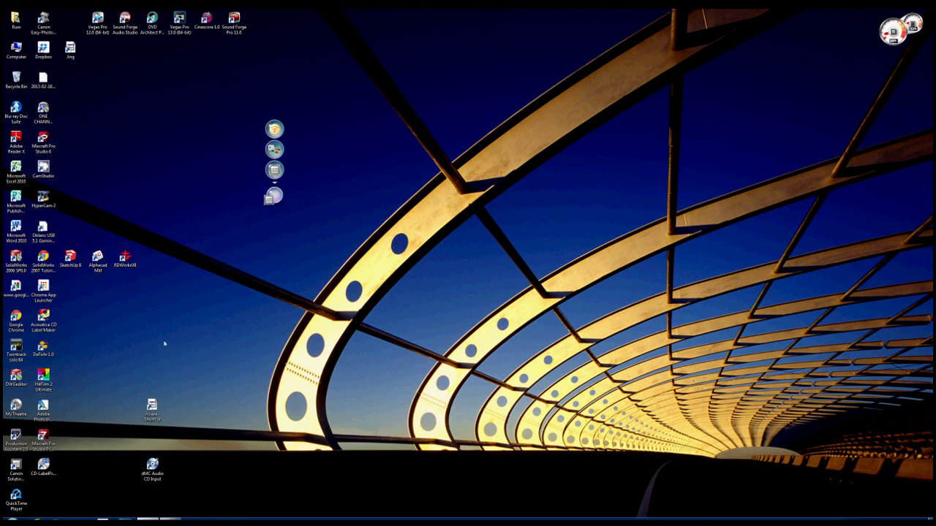
left_click(44, 320)
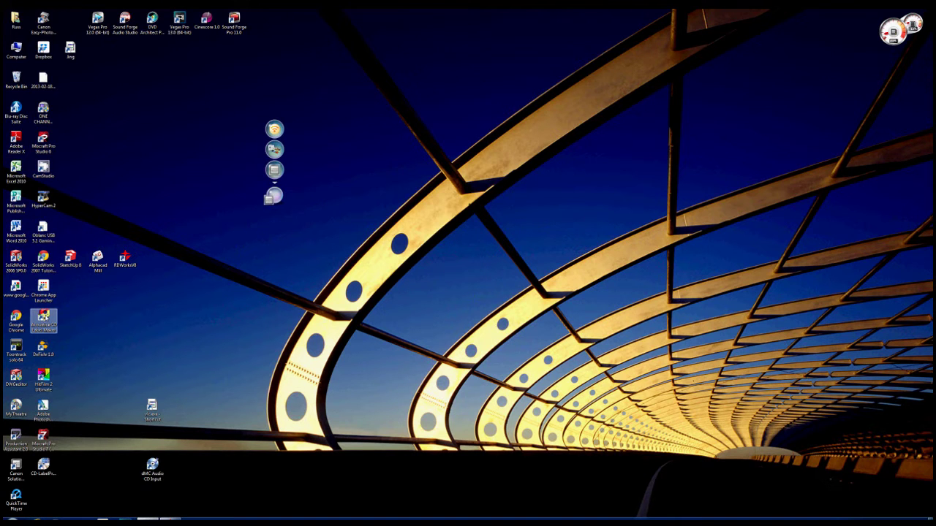
double_click(44, 321)
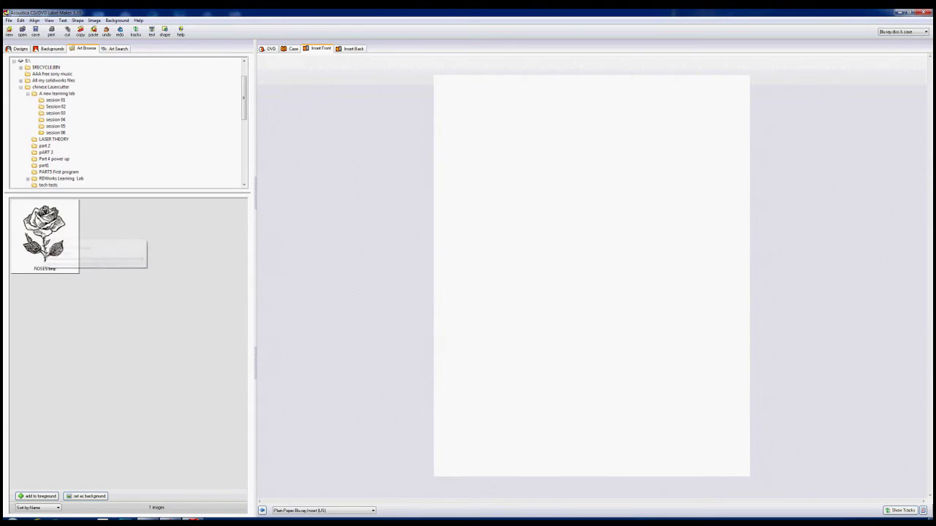
Place the ROSES.bmp picture from the art browser onto the insert page
mouse_move(40, 217)
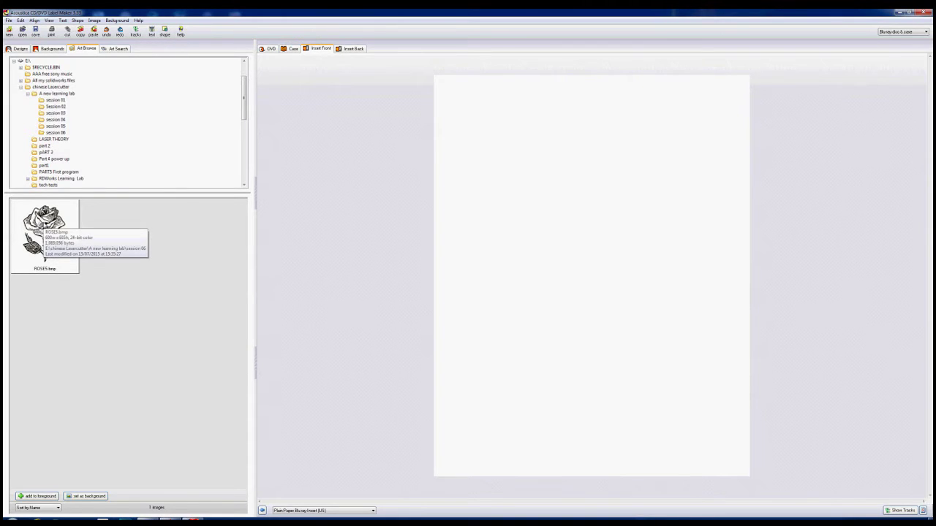
left_click(42, 218)
left_click_drag(42, 220, 528, 220)
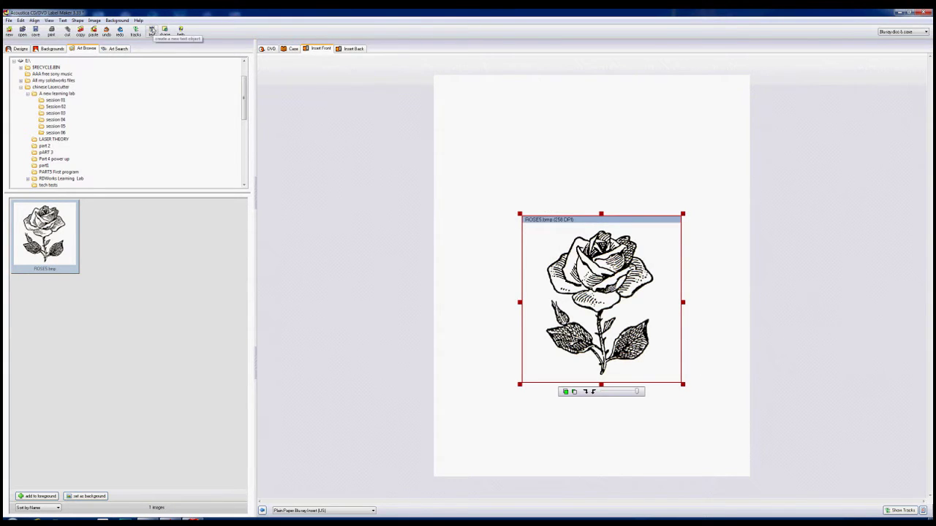
Add a text box above the rose reading 'MUM IN A MILLION' and make it taller
left_click(153, 33)
left_click_drag(552, 243, 549, 133)
left_click_drag(619, 192, 550, 191)
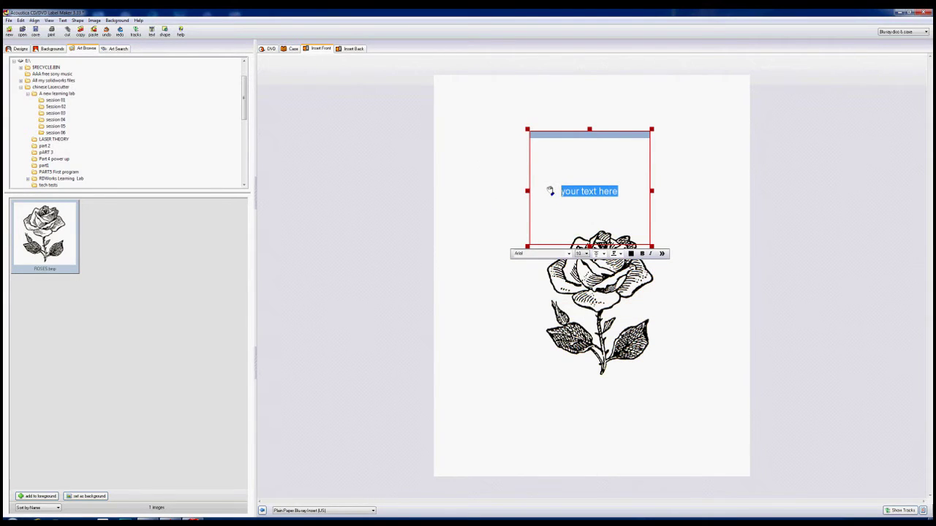
type("MUM")
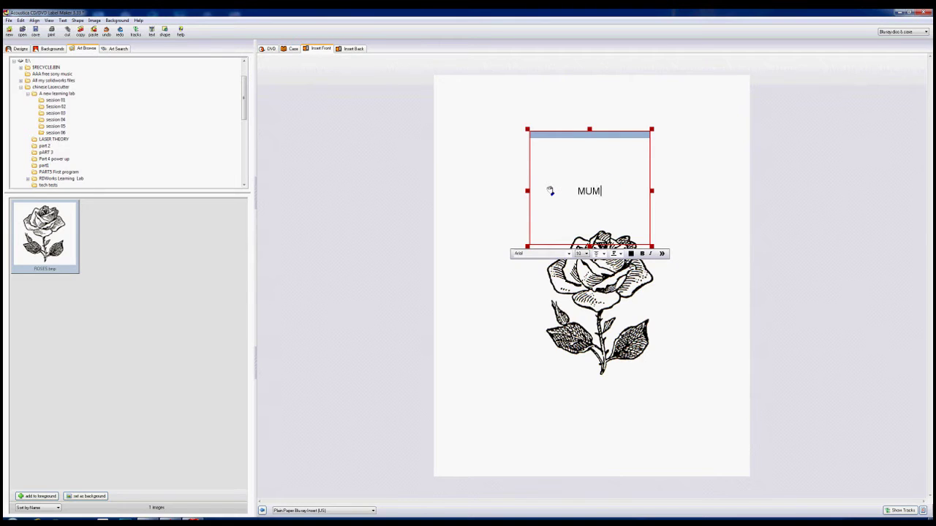
type(" IN A MILLION")
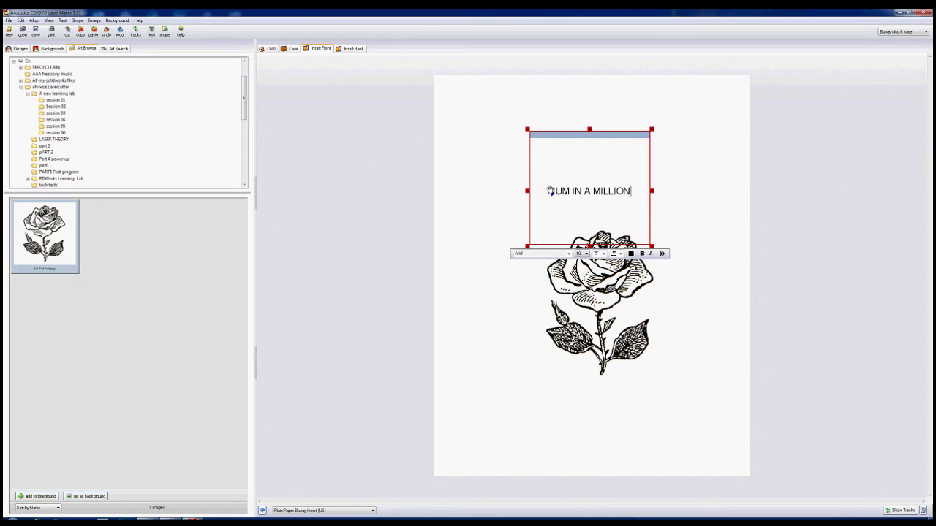
left_click_drag(590, 129, 589, 114)
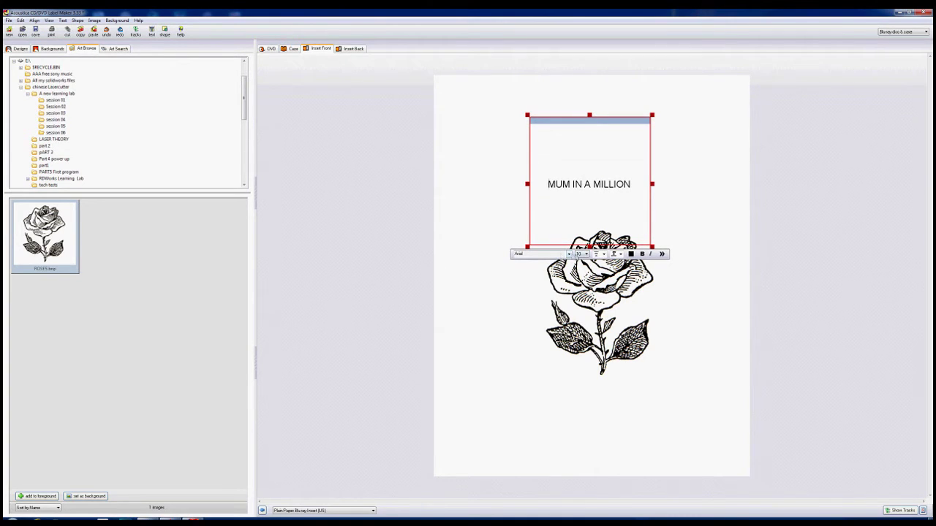
Set the caption to Arial Black, size 14, and widen the text box so it fits one line
left_click(569, 254)
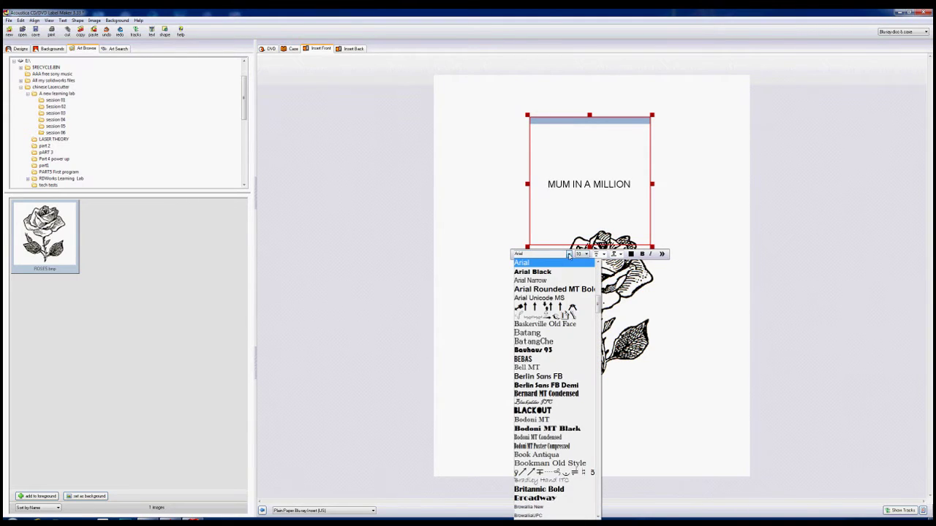
left_click(532, 272)
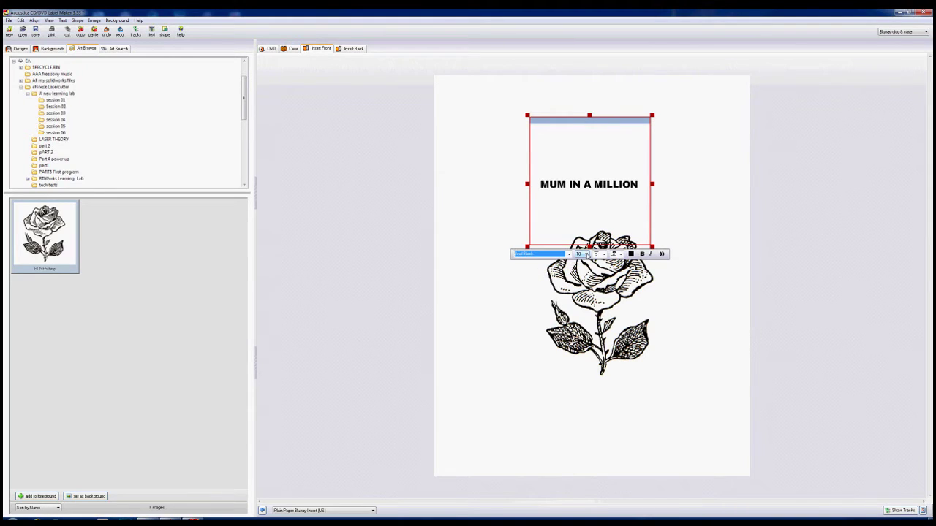
left_click(586, 254)
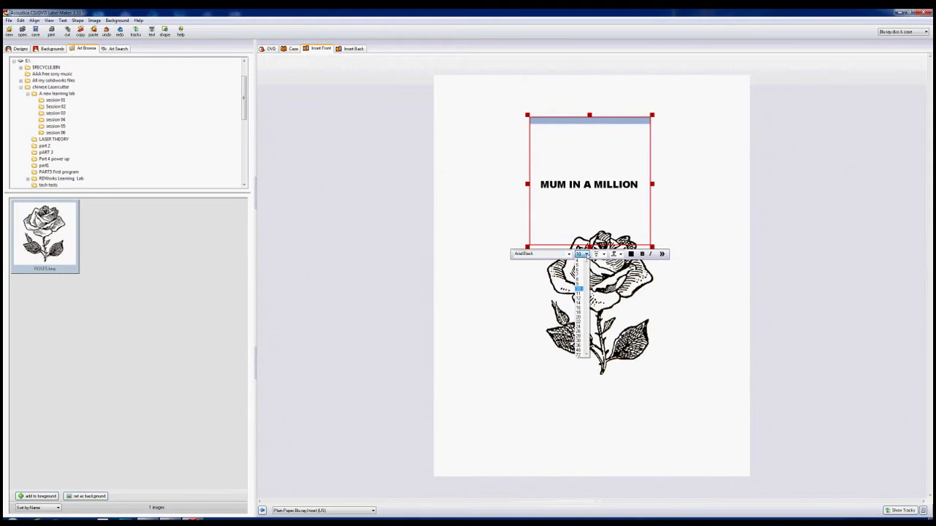
left_click(582, 305)
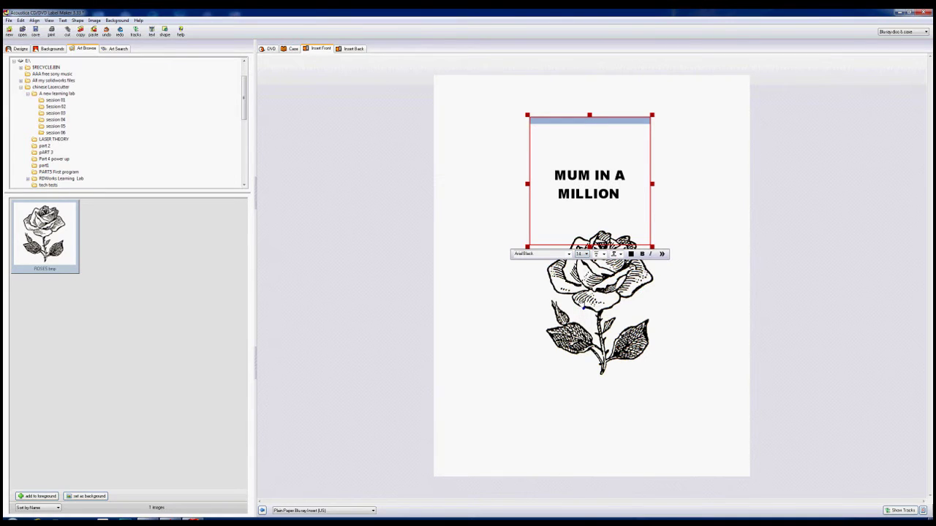
left_click_drag(651, 184, 679, 184)
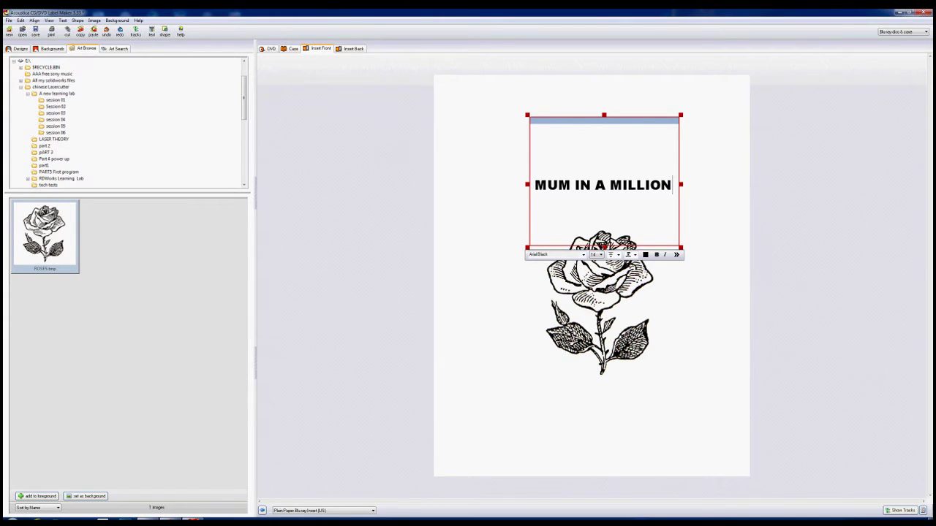
left_click_drag(604, 248, 605, 262)
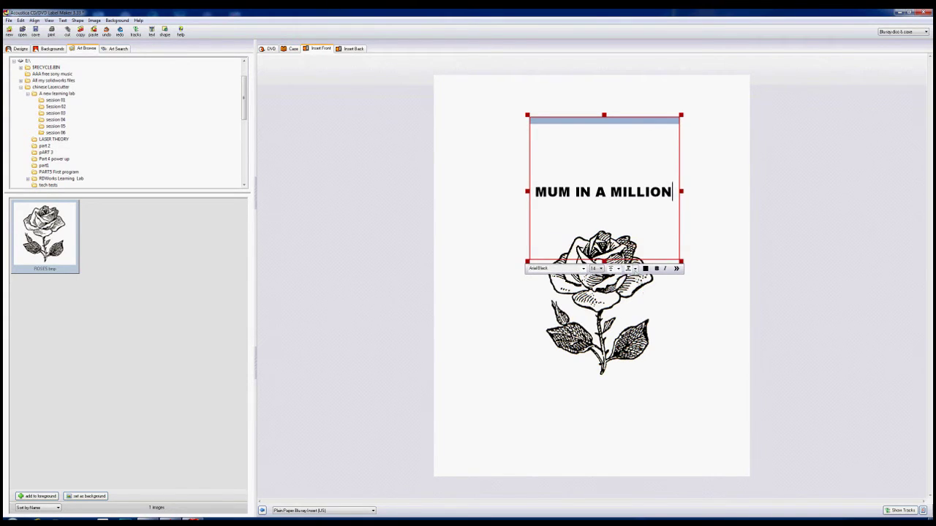
left_click(634, 268)
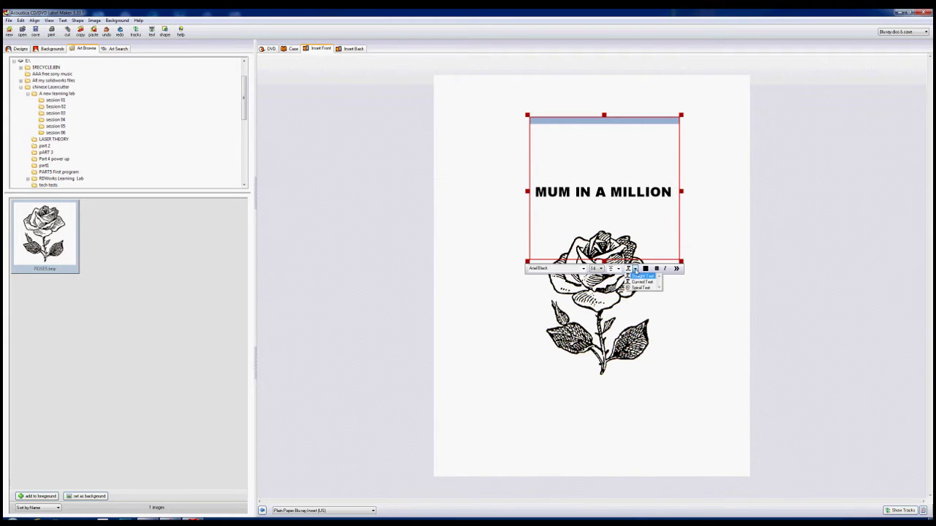
Switch the caption to Curved Text and shrink its box so the arch tightens over the rose
left_click(639, 282)
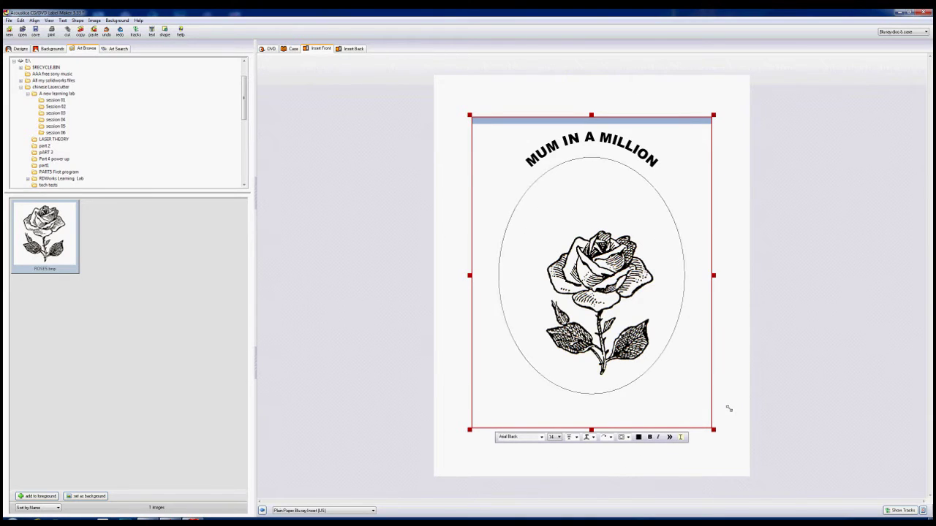
left_click_drag(713, 115, 687, 151)
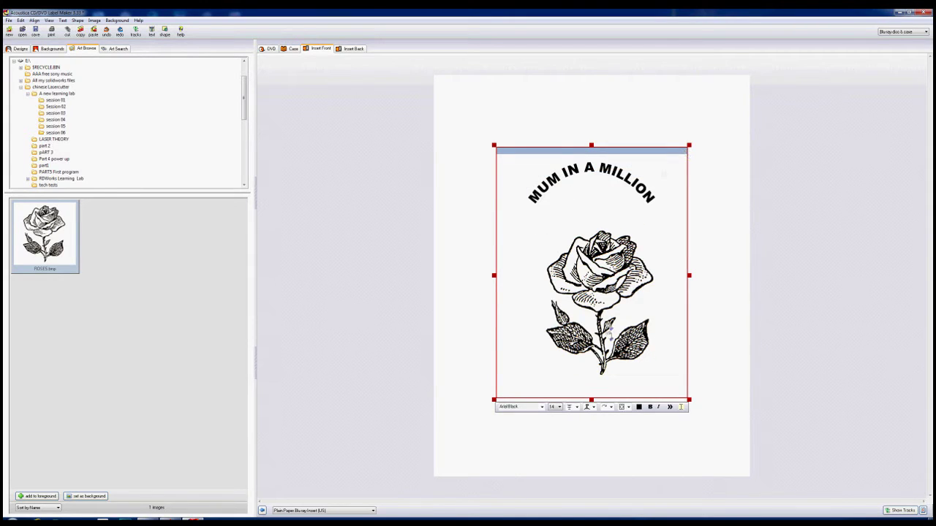
Move the rose up under the curved caption, then nudge it slightly down and right
left_click(606, 288)
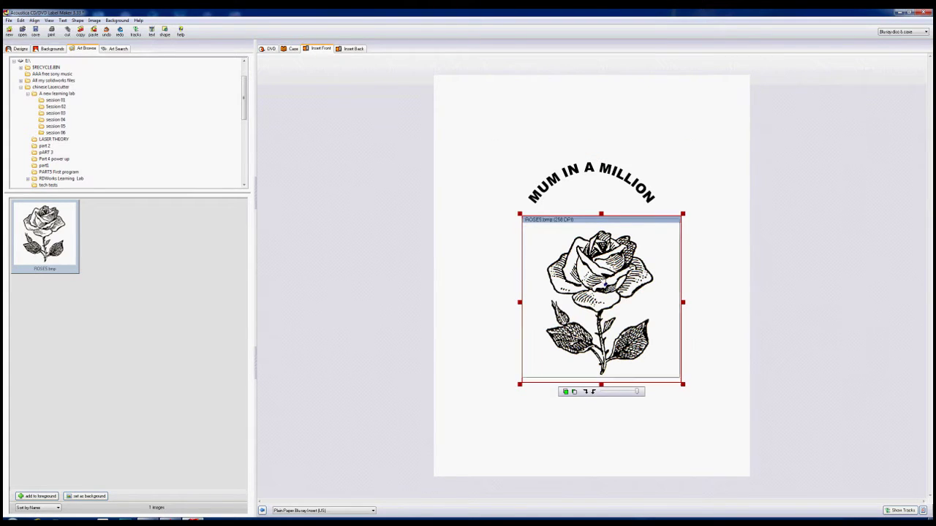
left_click_drag(607, 288, 594, 235)
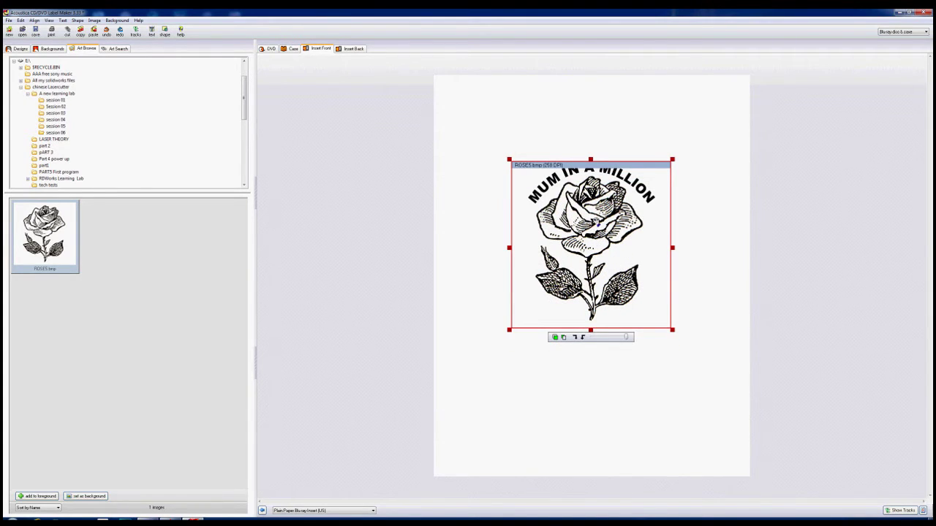
left_click_drag(592, 209, 594, 213)
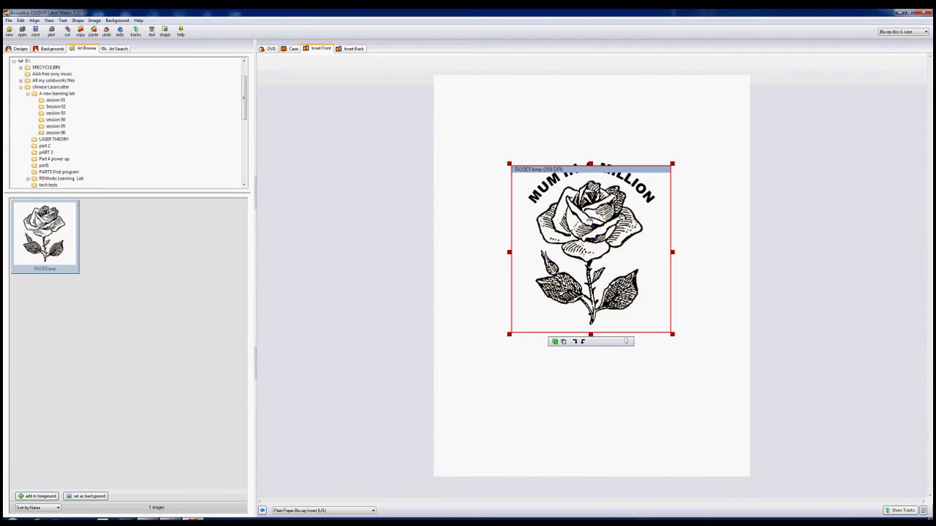
left_click_drag(591, 225, 593, 221)
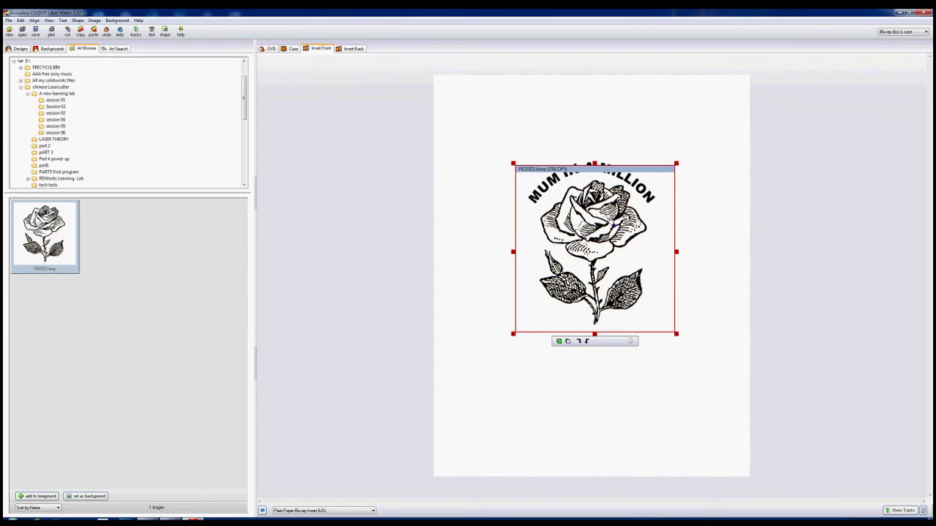
Save the label as a 600 DPI BMP image in the session 06 folder
left_click(9, 20)
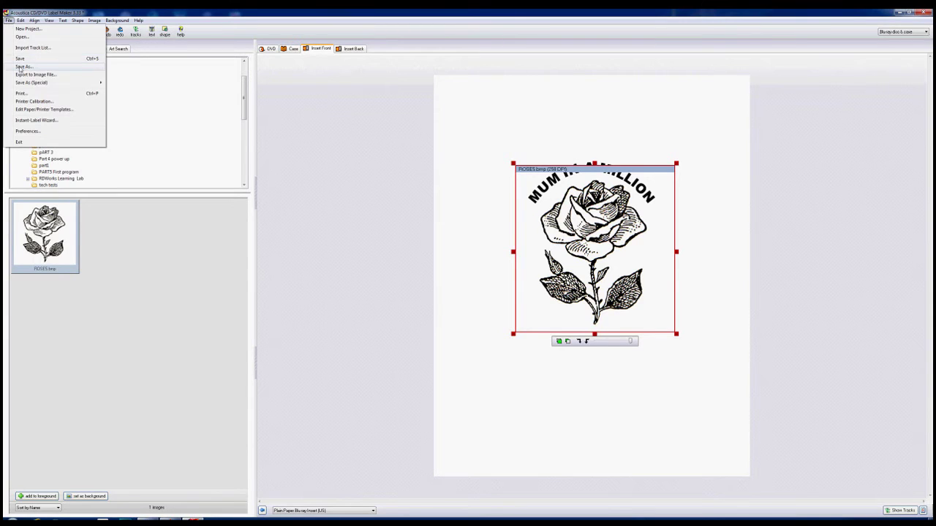
left_click(22, 76)
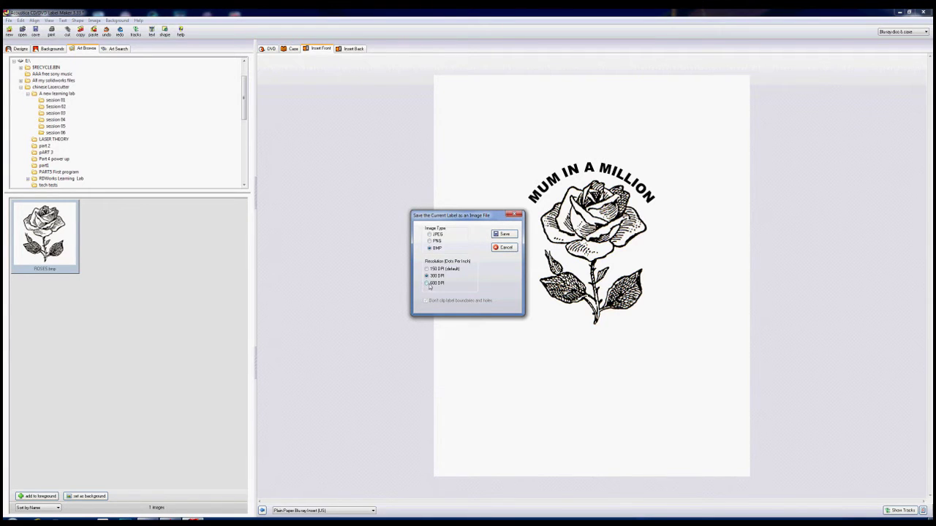
left_click(428, 285)
left_click(504, 234)
left_click(505, 204)
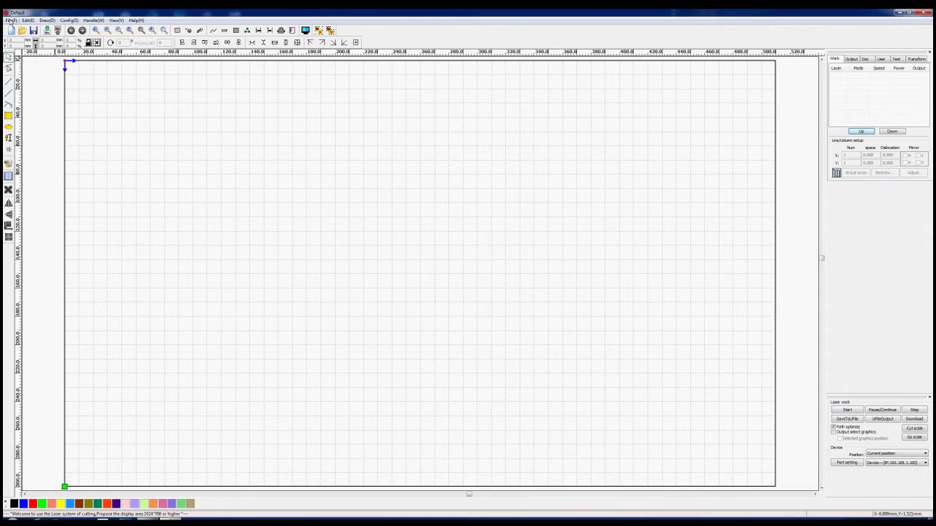
Import the exported rose-and-caption BMP from session 06 into the RDWorks work area
left_click(10, 20)
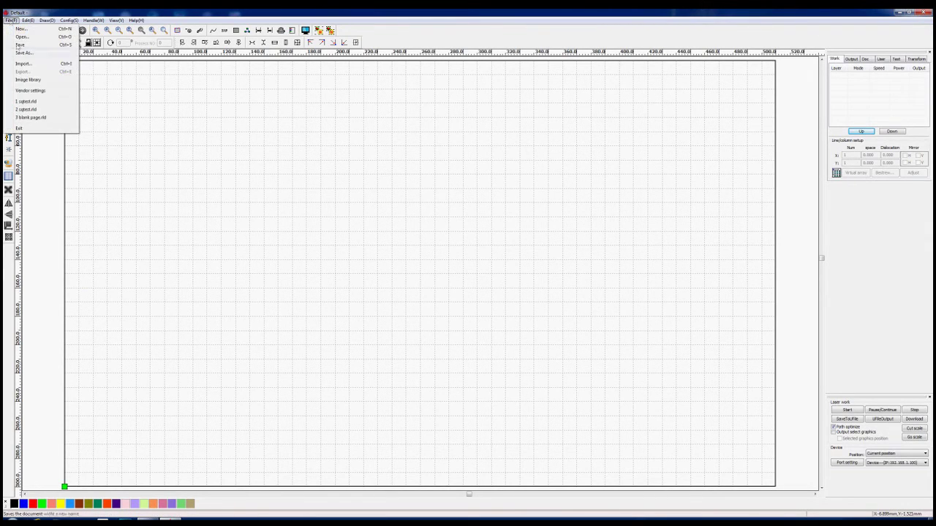
left_click(22, 64)
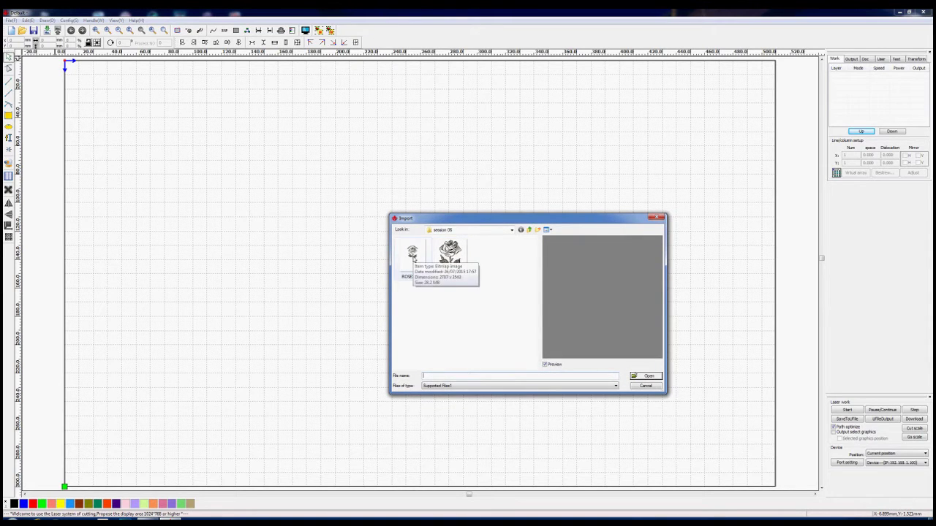
double_click(412, 254)
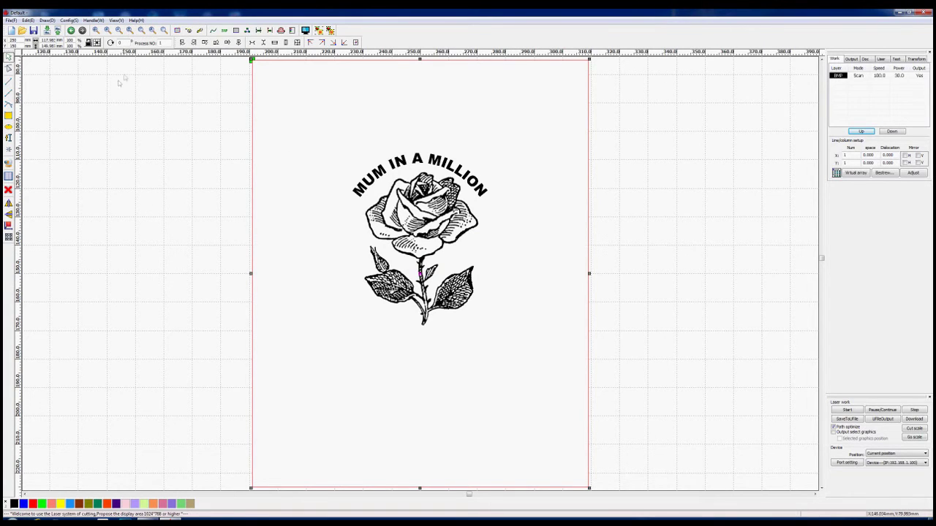
left_click(129, 31)
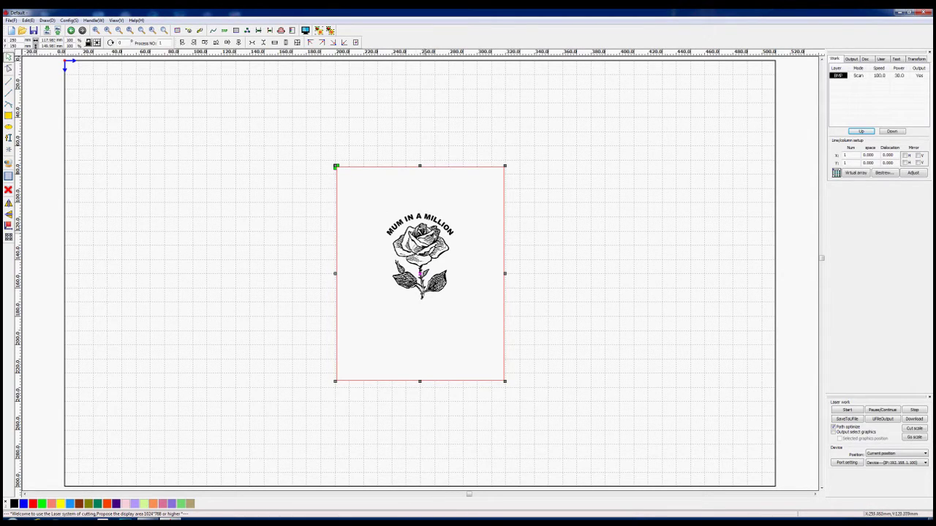
Draw a closed five-point pennant outline around the rose with a pointed bottom tip
left_click(9, 84)
left_click(421, 204)
left_click(461, 227)
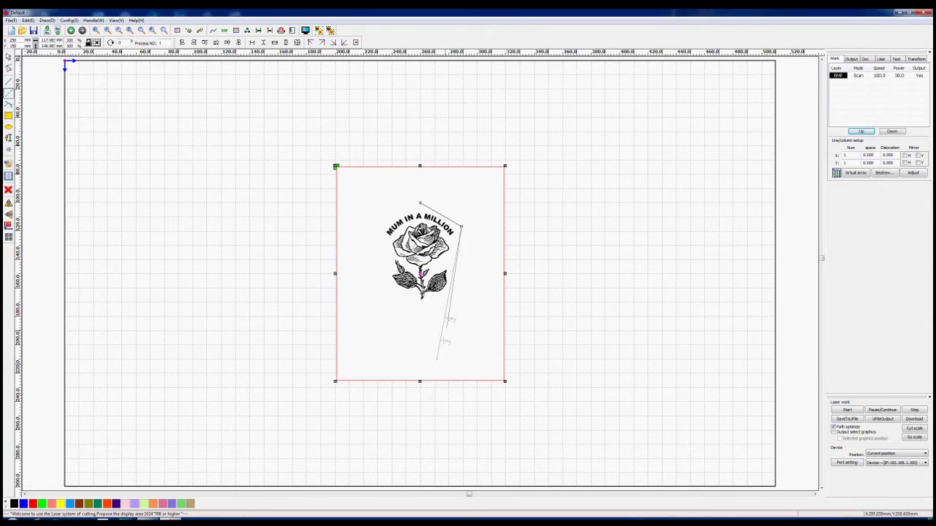
left_click(419, 456)
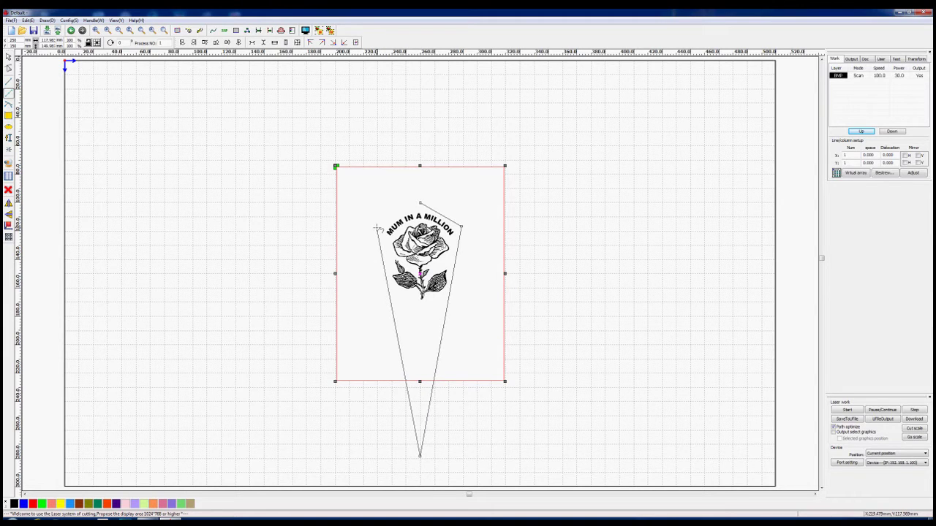
left_click(377, 229)
left_click(421, 202)
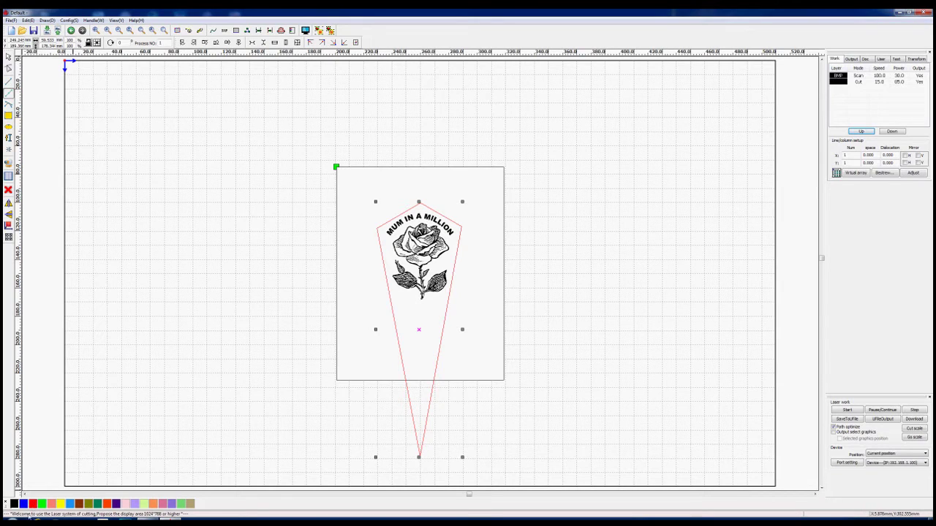
Move the peg outline onto the red layer, then deselect it
left_click(32, 503)
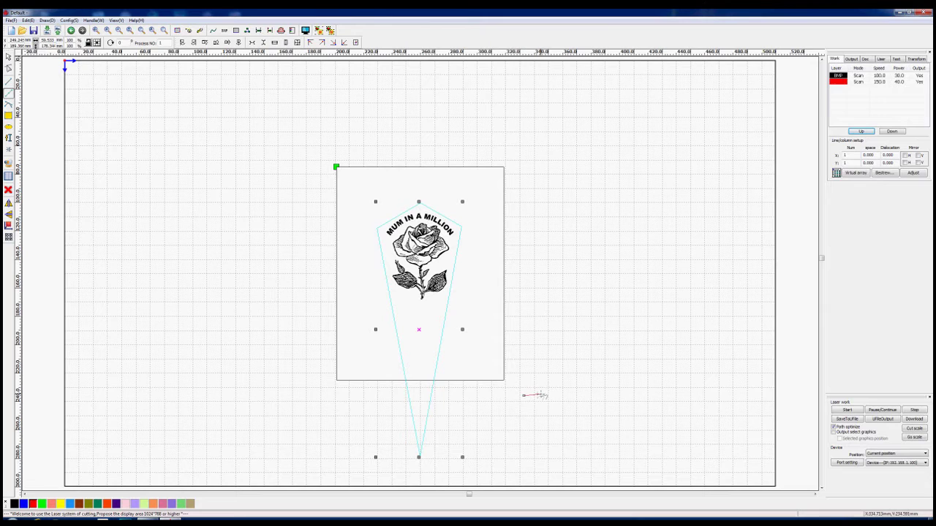
left_click(522, 402)
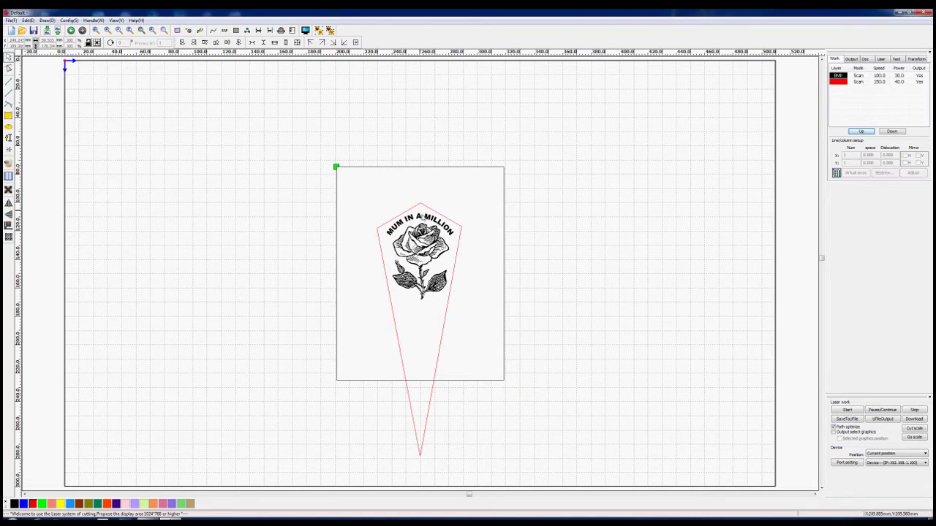
Set the red outline layer to Cut mode at speed 12 with min and max power 85
double_click(840, 82)
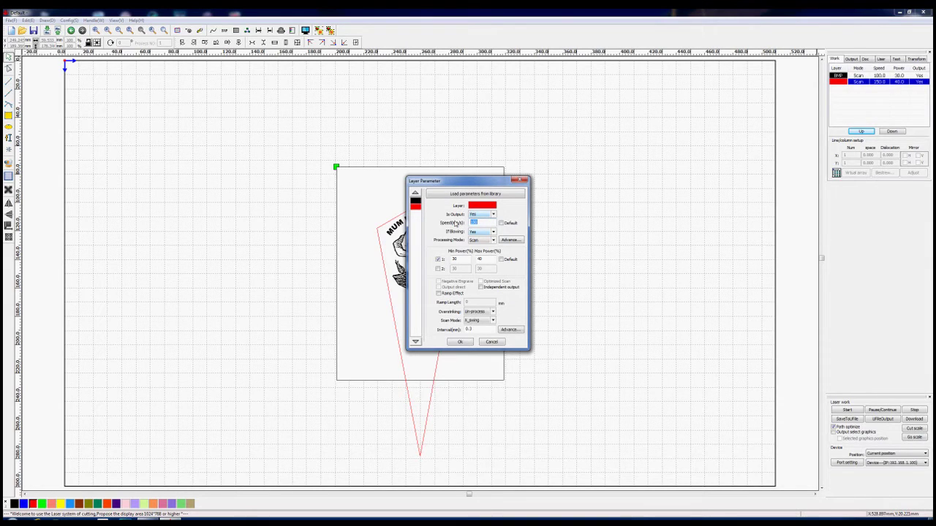
type("12")
left_click(493, 240)
left_click(476, 252)
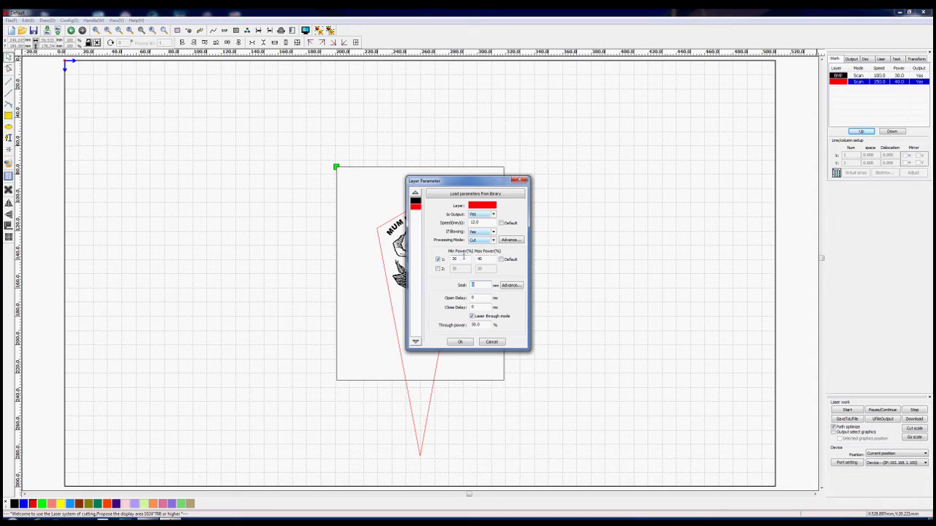
double_click(463, 259)
type("8")
double_click(483, 259)
type("8")
left_click(461, 343)
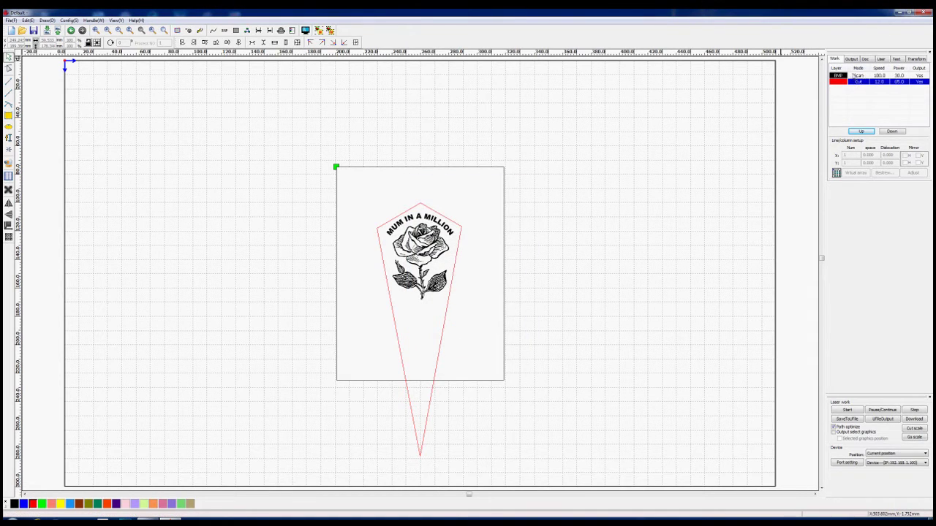
left_click(846, 76)
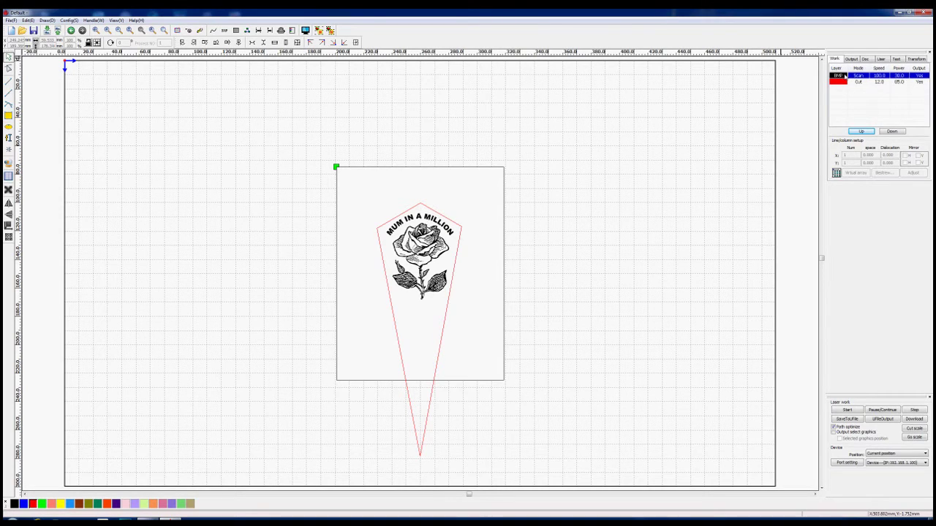
double_click(839, 76)
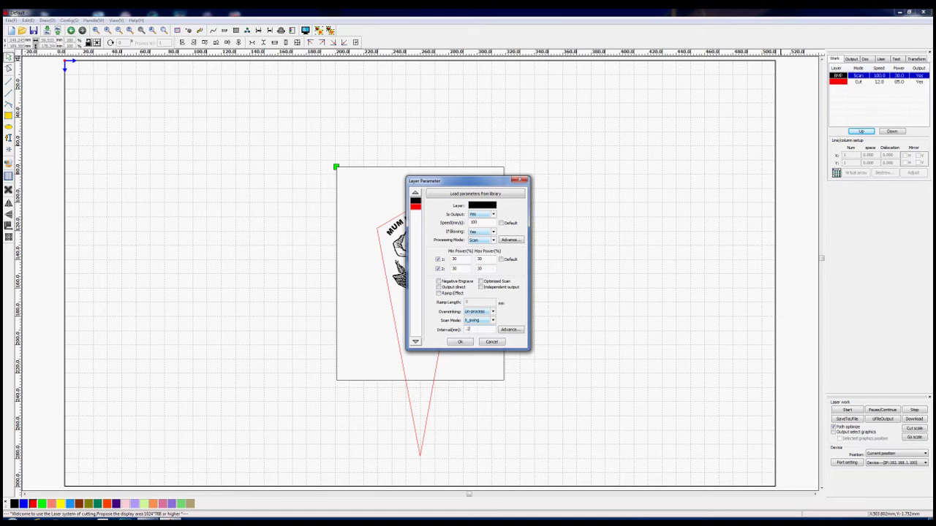
left_click(460, 343)
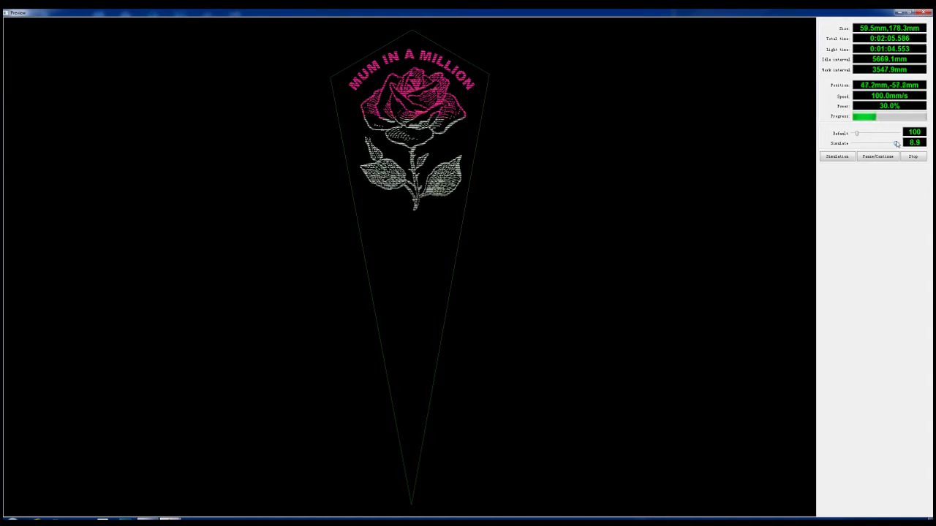
mouse_move(897, 144)
left_mouse_down()
mouse_move(862, 143)
mouse_move(883, 139)
left_mouse_up()
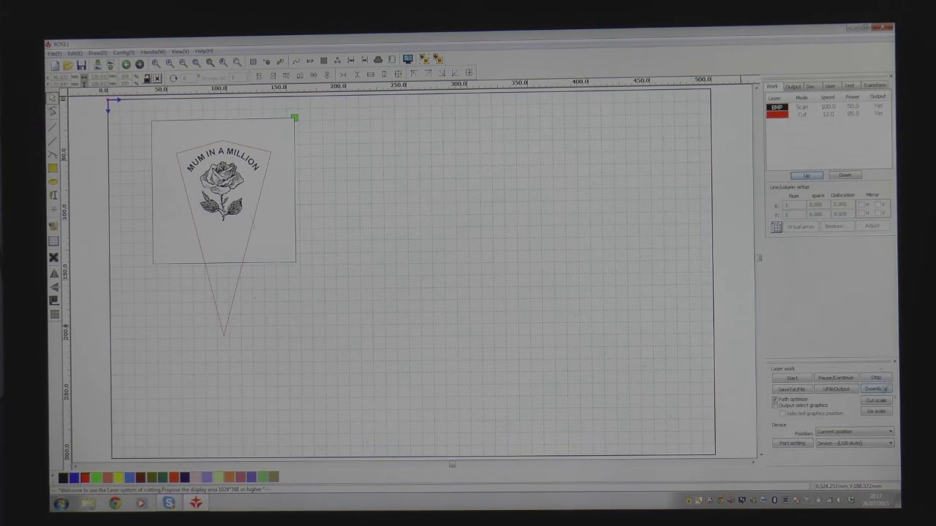
Download the peg job to the laser controller under the name 'R' and dismiss the success message
left_click(876, 389)
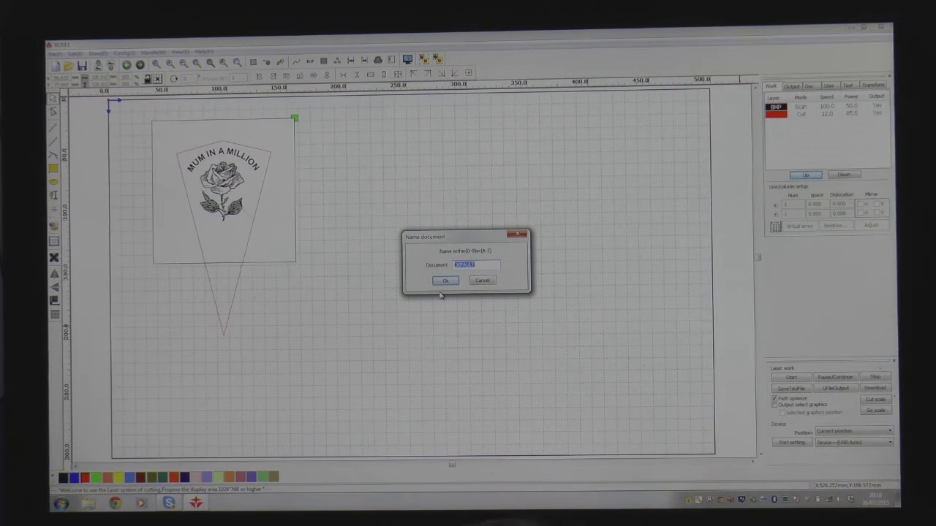
type("R")
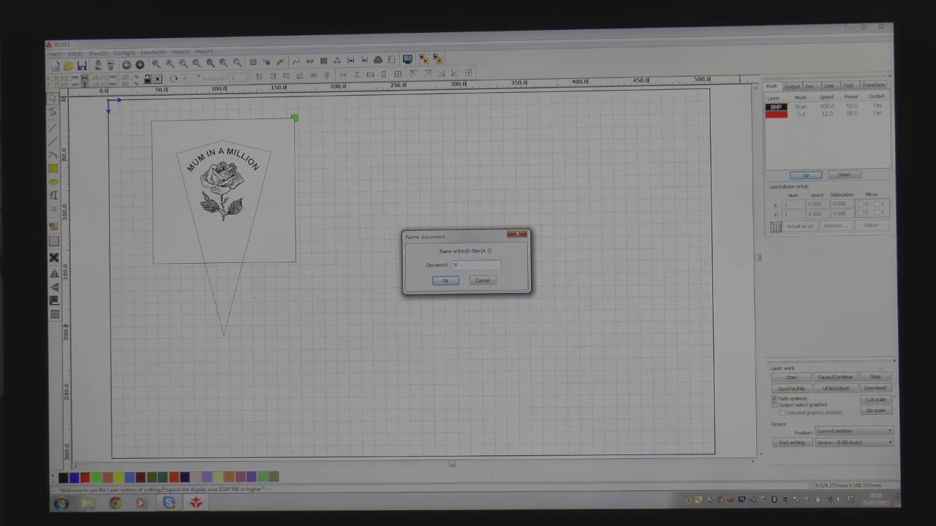
left_click(449, 282)
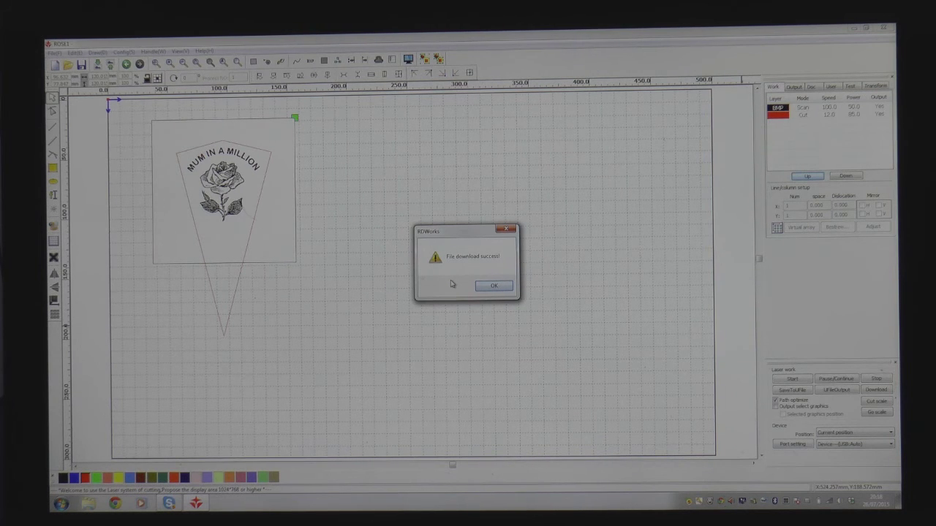
left_click(489, 287)
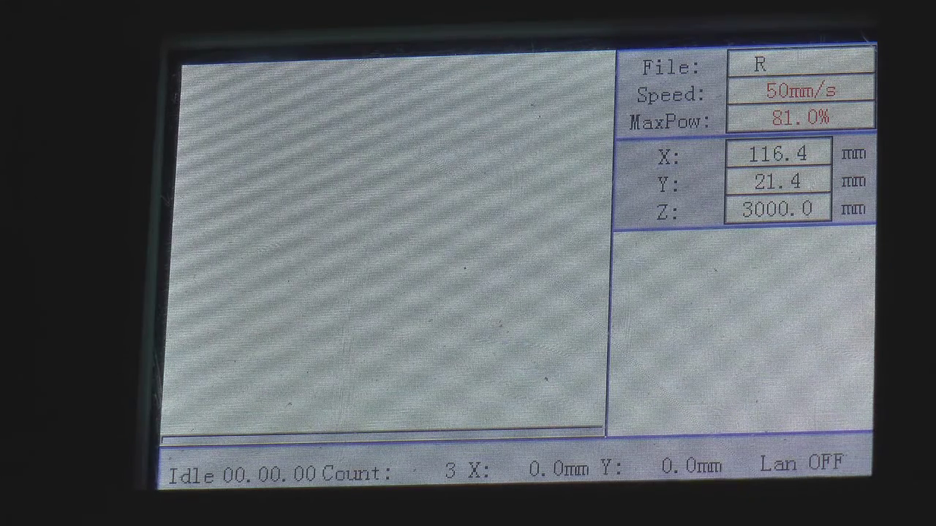
On the controller panel, leave the job overview and bring up the memory file list with R and SQTEST
key("F1")
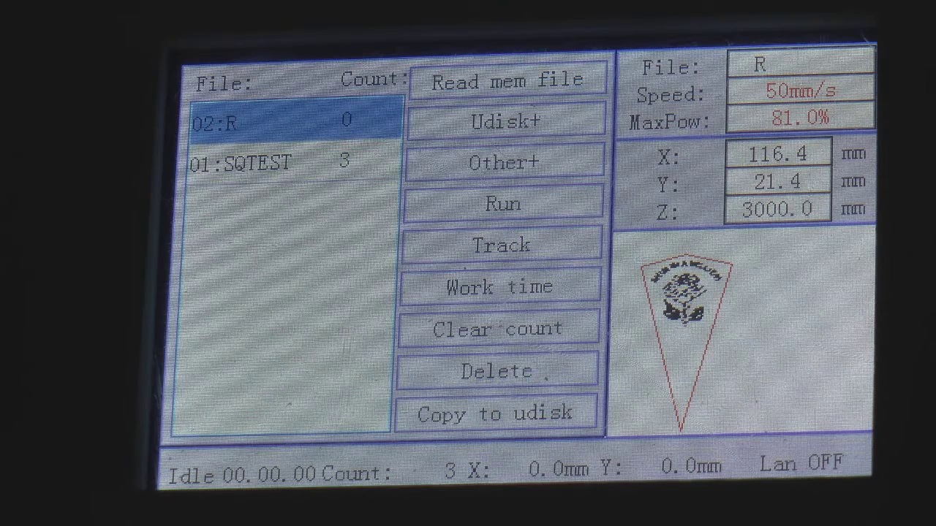
key("Escape")
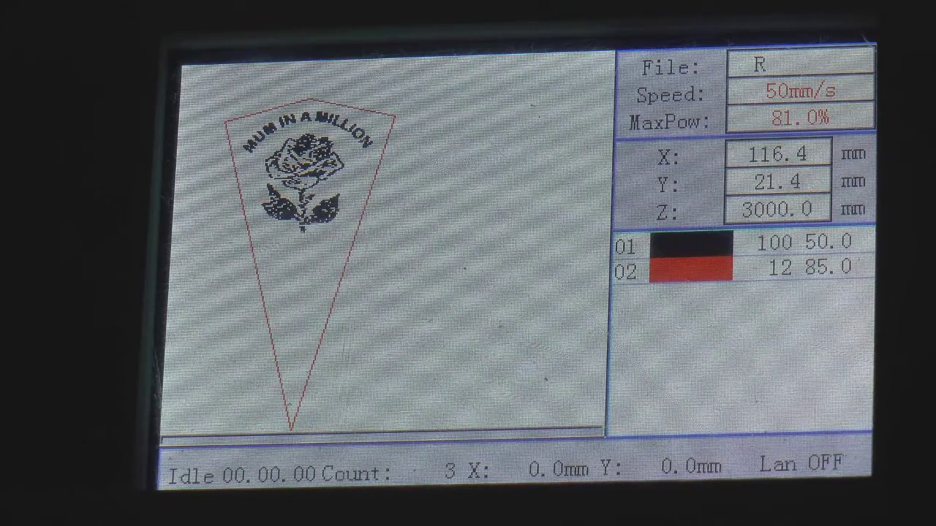
key("Return")
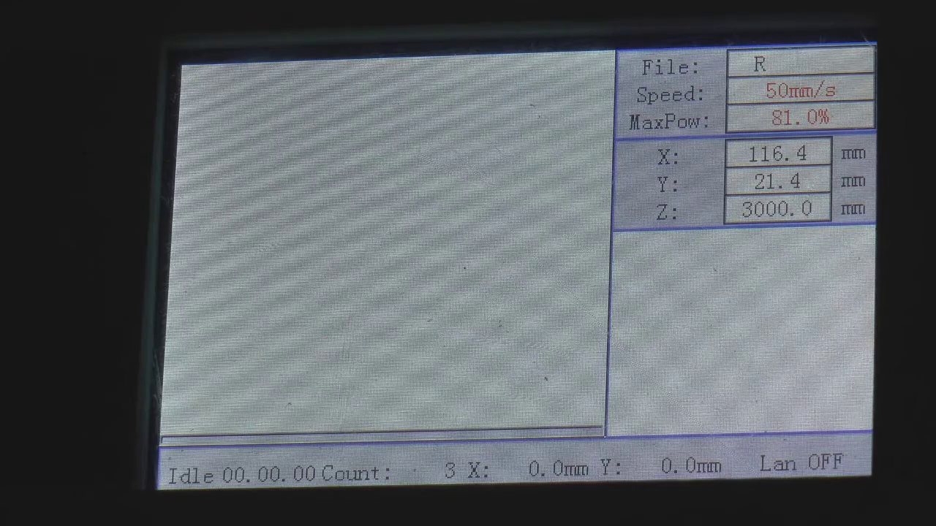
key("F1")
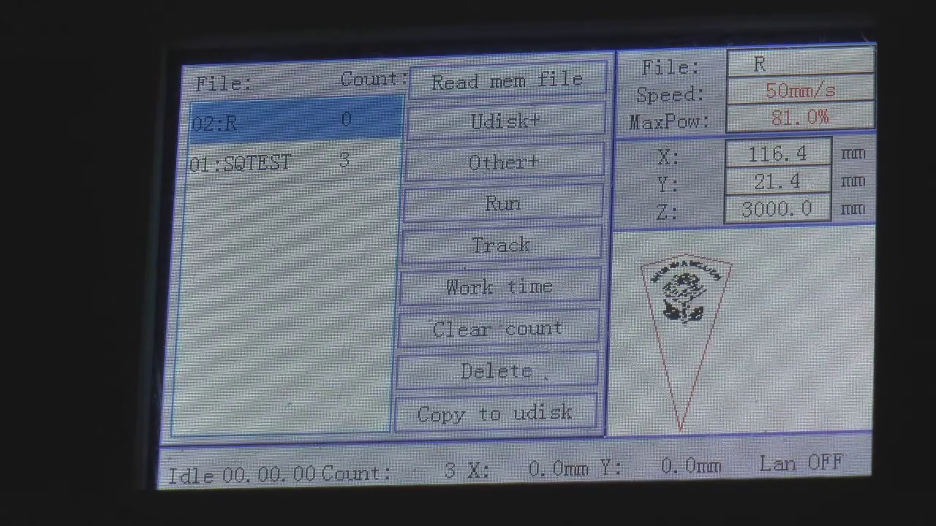
Move from file R to its command column and highlight Run
key("Right")
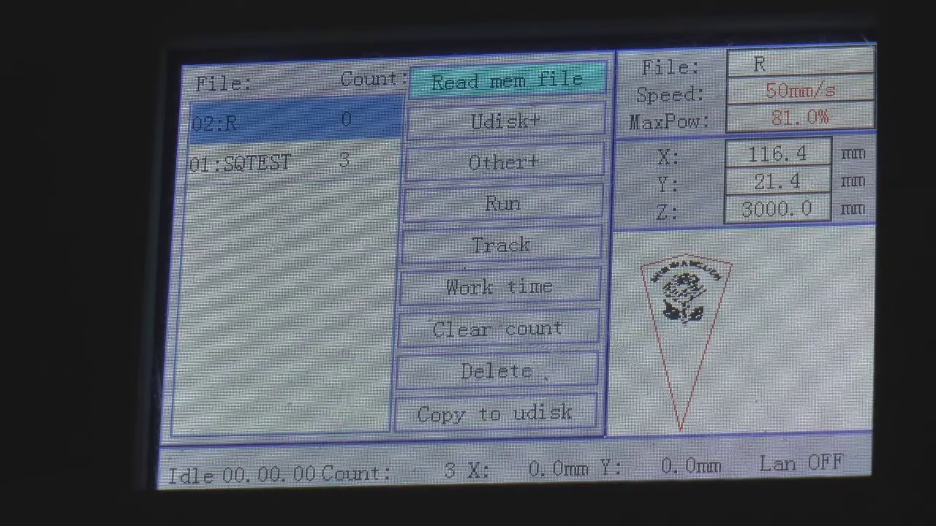
key("Down")
key("Down")
key("Down")
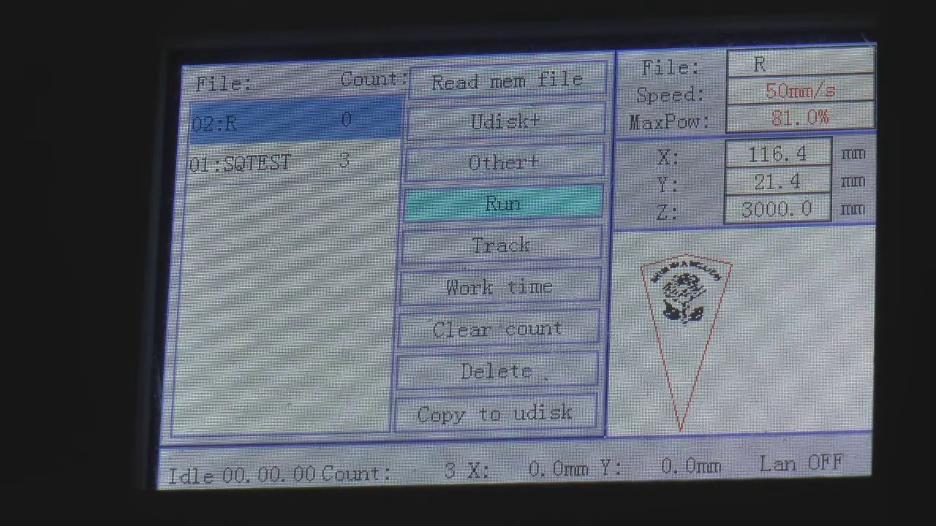